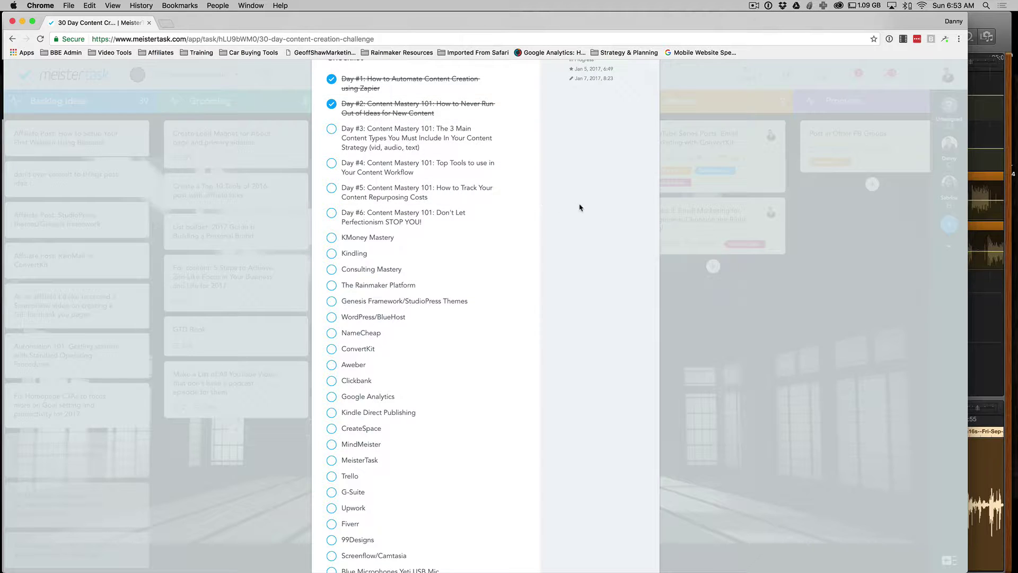
Step: Switch to Keynote and create a new presentation with the standard White theme
{"action": "mouse_move", "coordinate": [1, 246]}
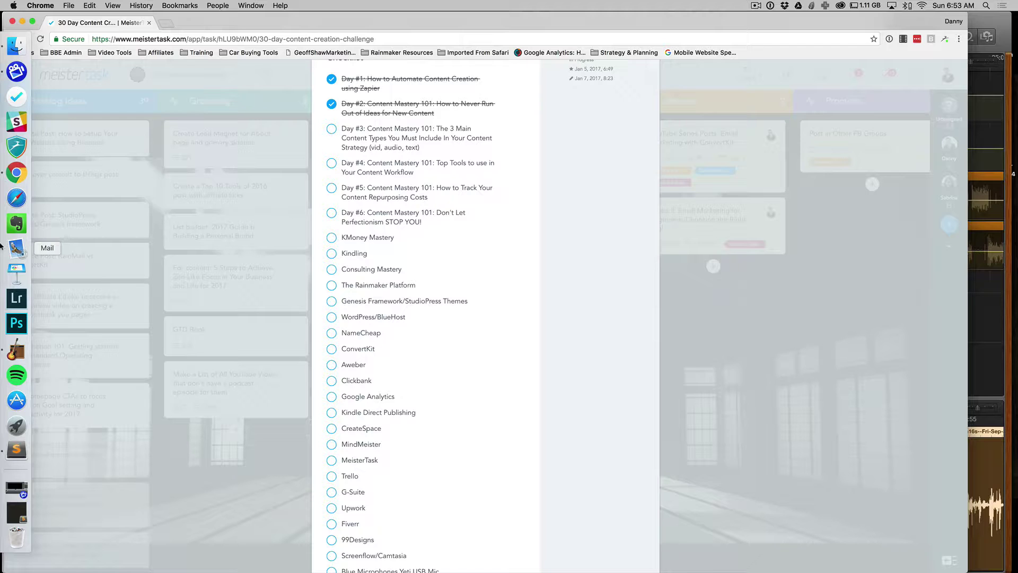
{"action": "left_click", "coordinate": [16, 272]}
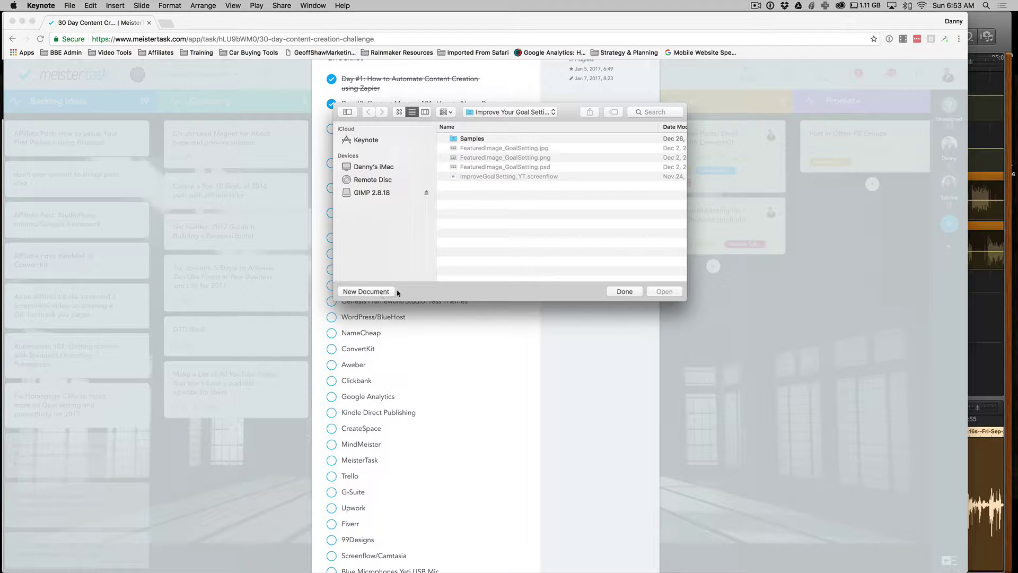
{"action": "left_click", "coordinate": [380, 291]}
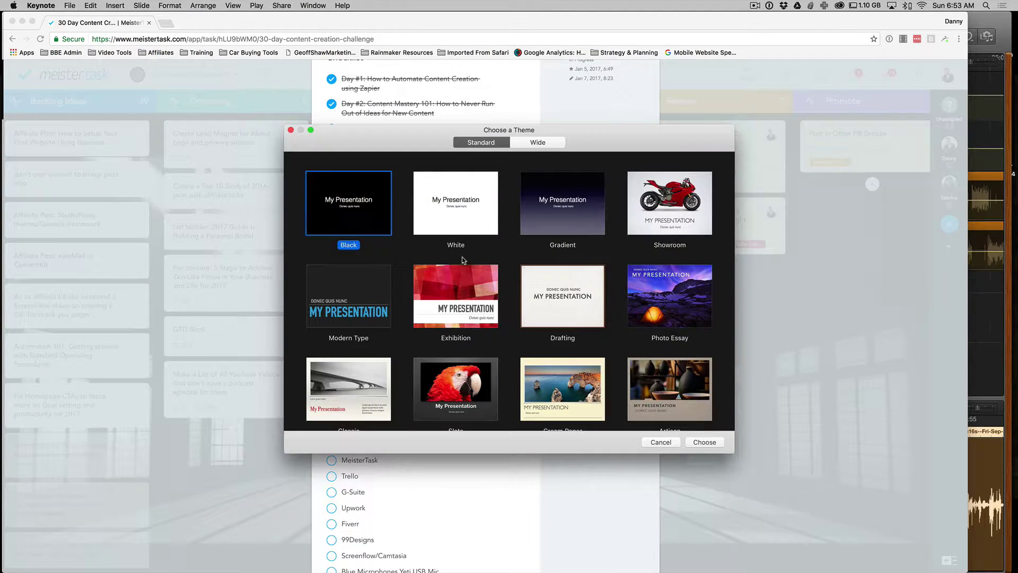
{"action": "left_click", "coordinate": [467, 215]}
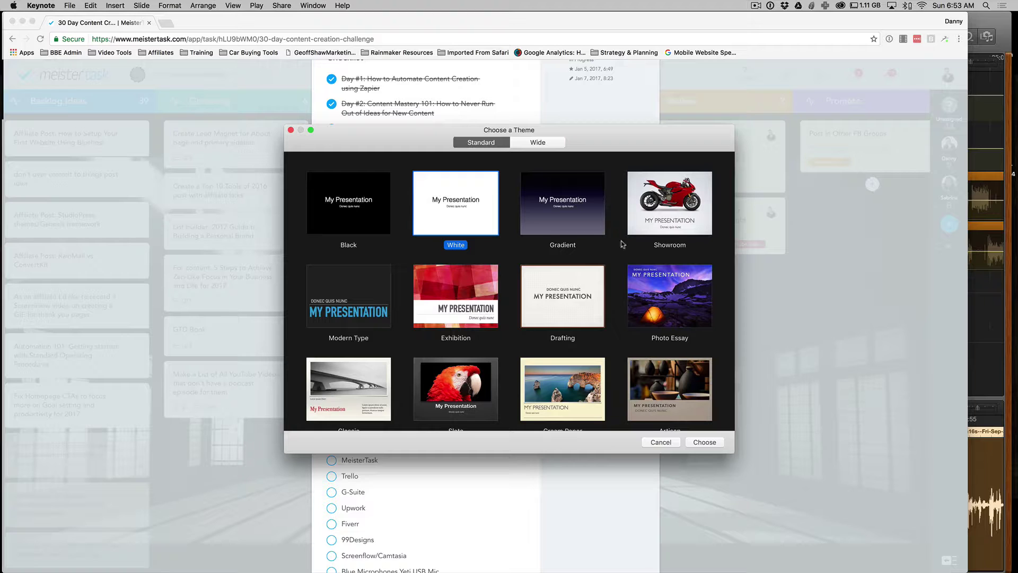
{"action": "double_click", "coordinate": [472, 206]}
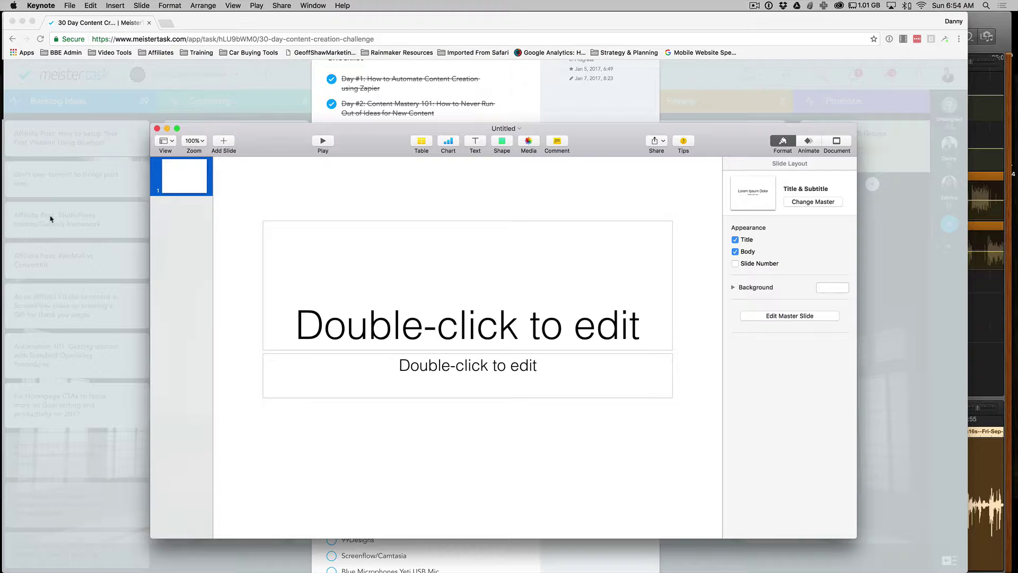
Step: Switch to Finder and open the BLACKBELT ENTREPRENEUR LOGOS folder inside the Images folder of BlackBeltEntrepreneur.com
{"action": "mouse_move", "coordinate": [2, 155]}
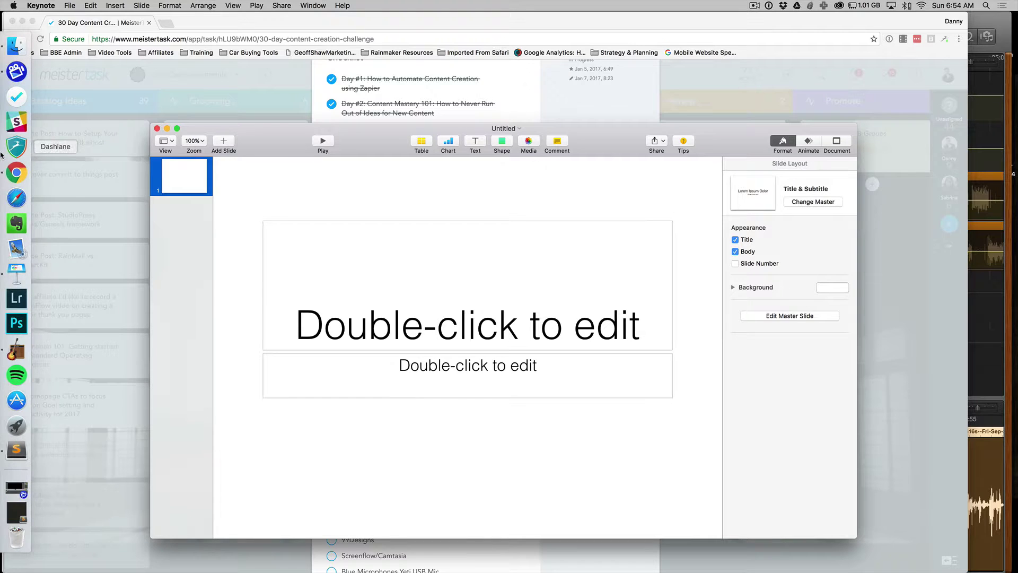
{"action": "left_click", "coordinate": [4, 53]}
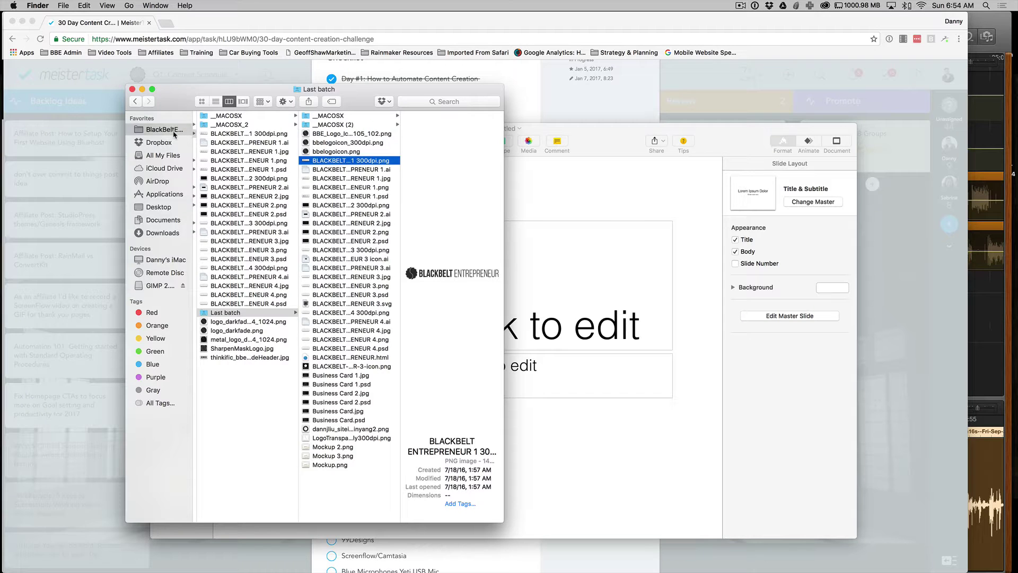
{"action": "left_click", "coordinate": [174, 133]}
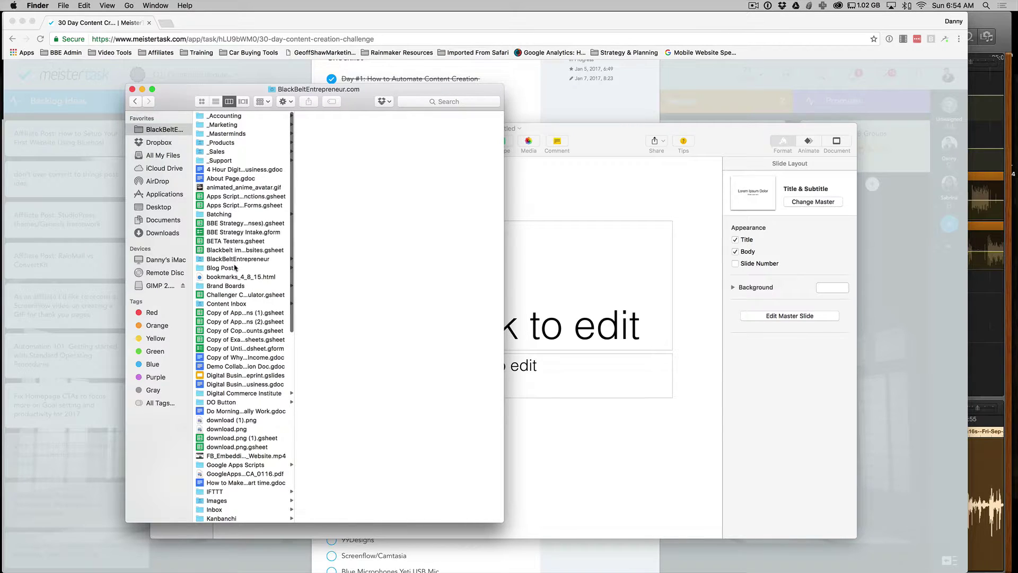
{"action": "scroll", "coordinate": [221, 312], "scroll_direction": "down", "scroll_amount": 5}
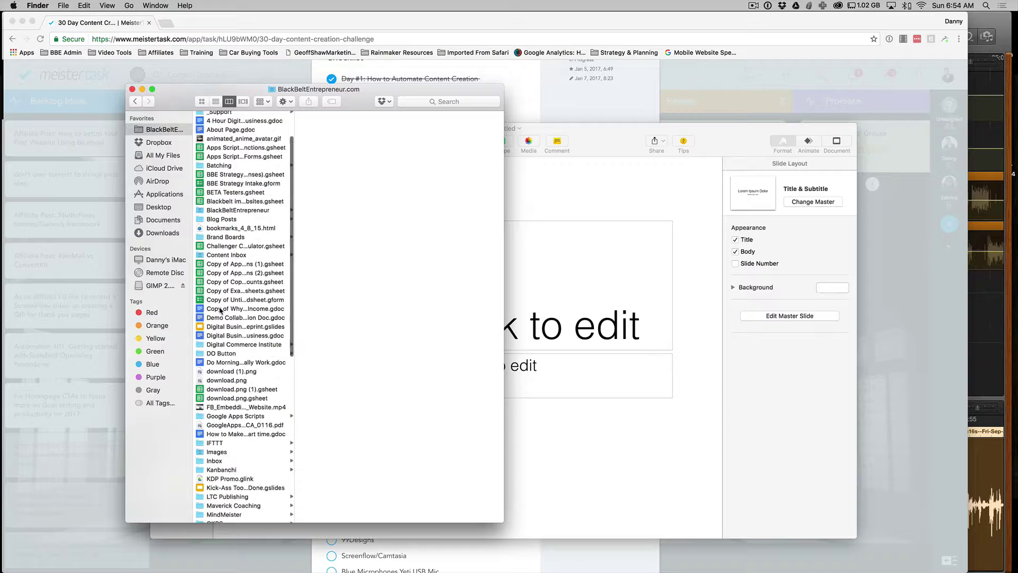
{"action": "left_click", "coordinate": [223, 364]}
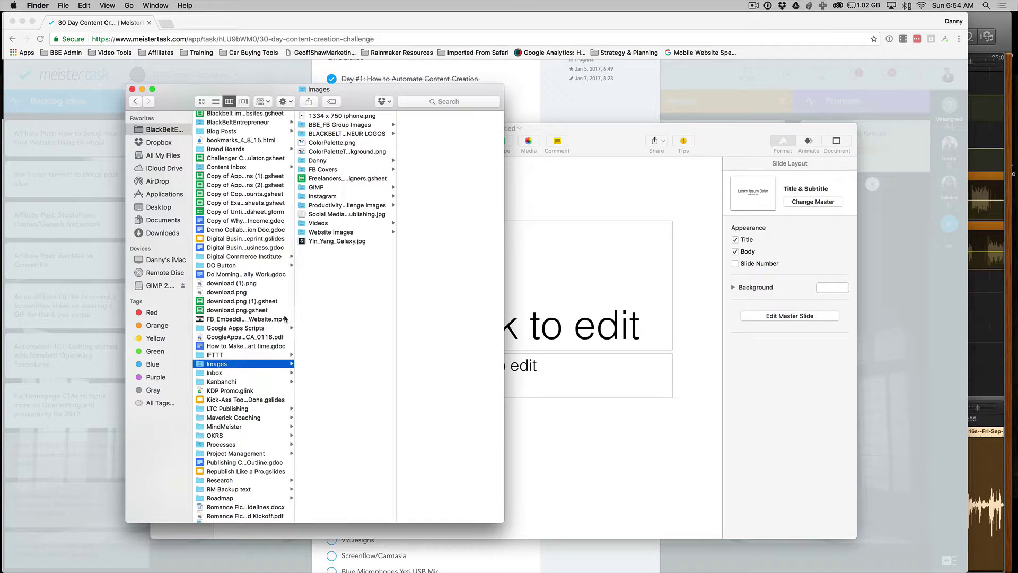
{"action": "left_click", "coordinate": [341, 134]}
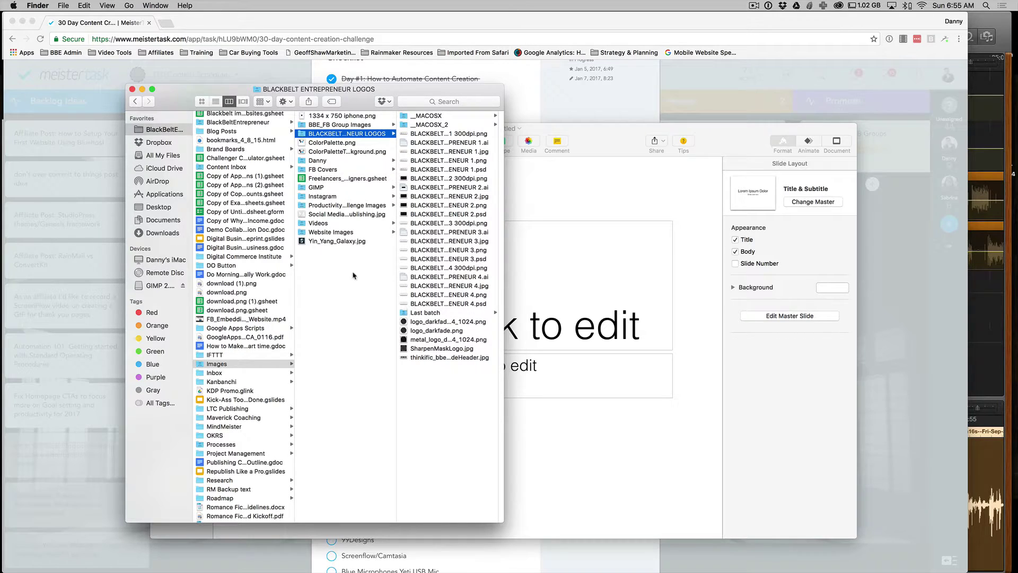
{"action": "left_click", "coordinate": [326, 162]}
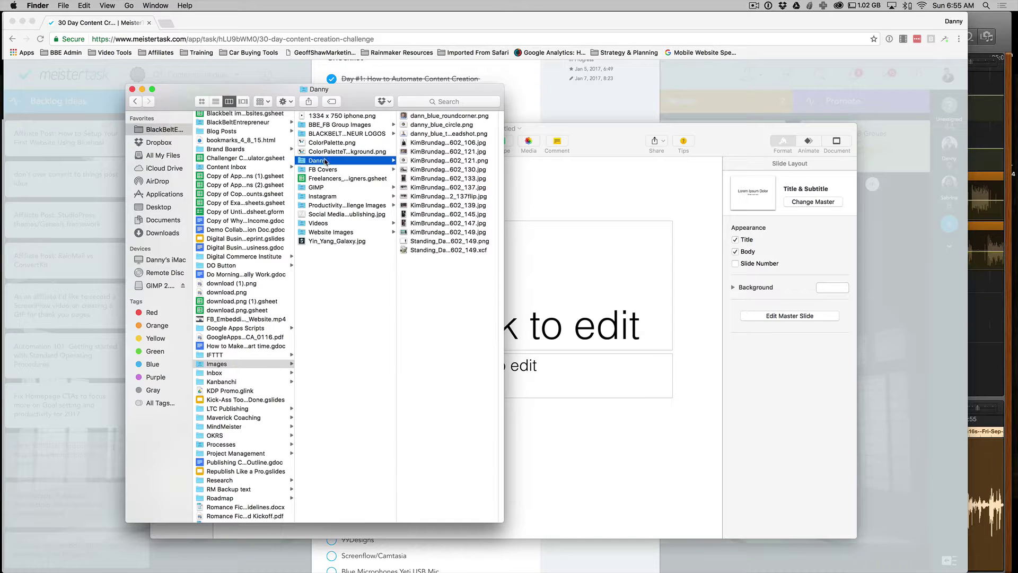
{"action": "left_click", "coordinate": [321, 126]}
{"action": "left_click", "coordinate": [363, 135]}
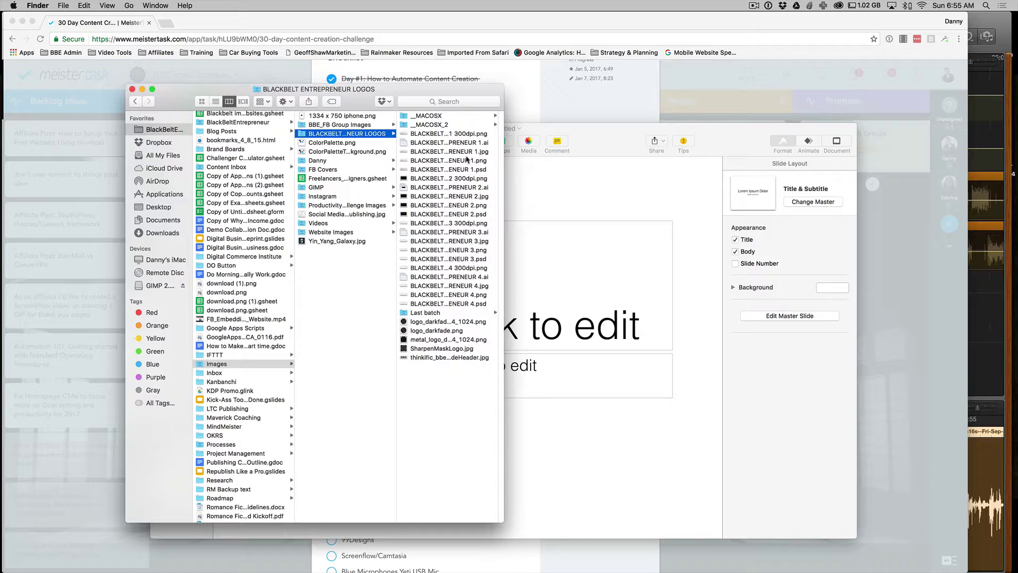
Step: Preview the version 1 and 2 logo files in the logos folder, widening the window to read their full names
{"action": "left_click", "coordinate": [461, 196]}
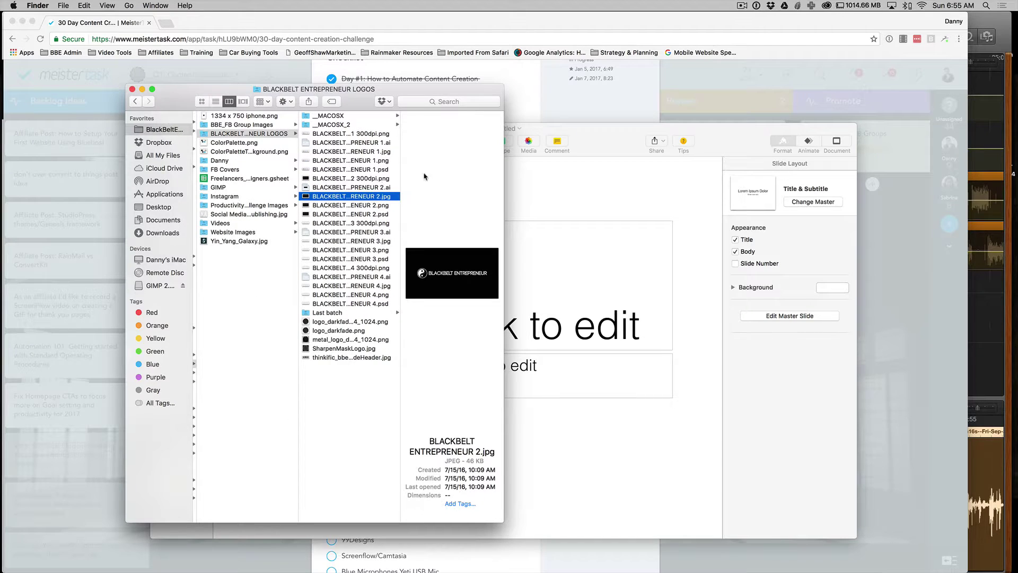
{"action": "left_click", "coordinate": [338, 179]}
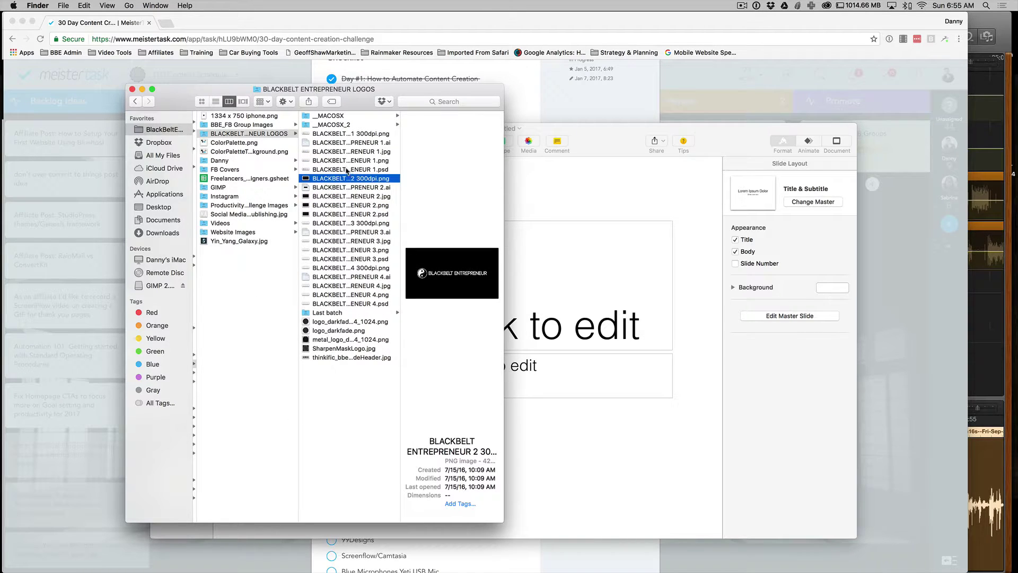
{"action": "left_click", "coordinate": [347, 170]}
{"action": "left_click", "coordinate": [349, 161]}
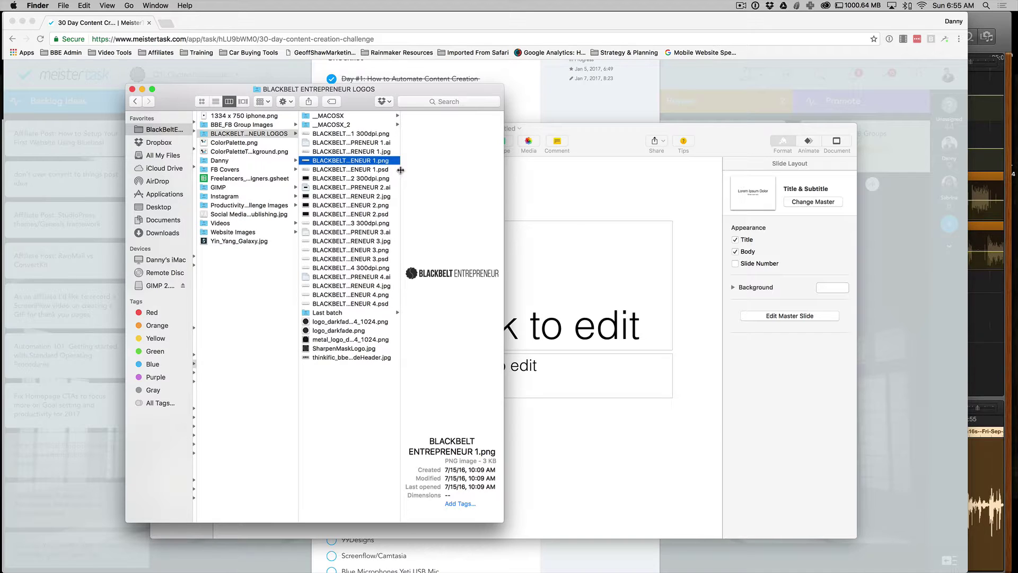
{"action": "left_click_drag", "start_coordinate": [400, 170], "coordinate": [644, 170]}
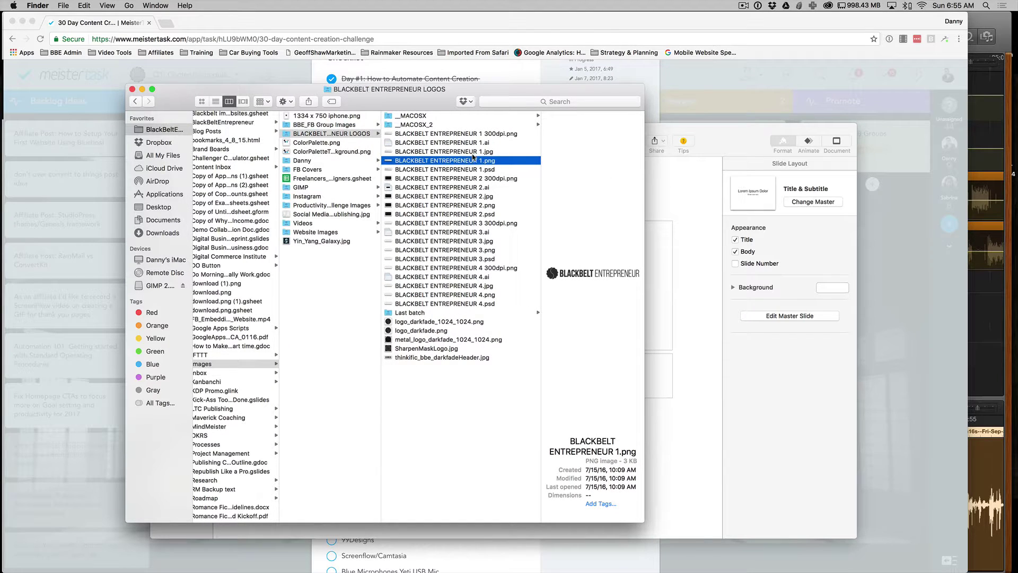
{"action": "left_click", "coordinate": [479, 170]}
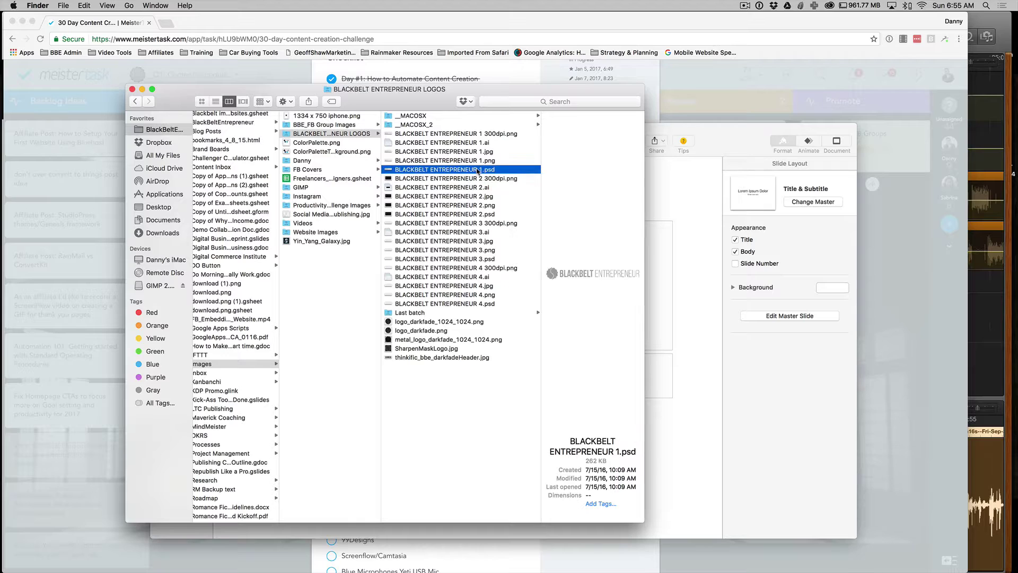
{"action": "left_click", "coordinate": [477, 161]}
Step: Insert the logo image BLACKBELT ENTREPRENEUR 1 300dpi.png onto the title slide and move it below the subtitle placeholder
{"action": "left_click", "coordinate": [469, 135]}
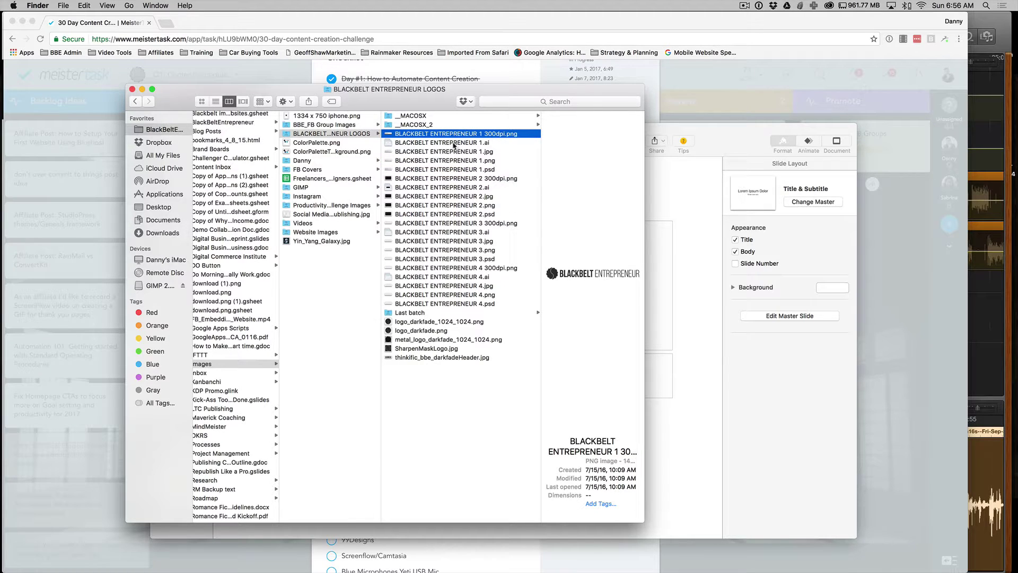
{"action": "left_click_drag", "start_coordinate": [431, 134], "coordinate": [657, 386]}
{"action": "left_click_drag", "start_coordinate": [692, 443], "coordinate": [427, 491]}
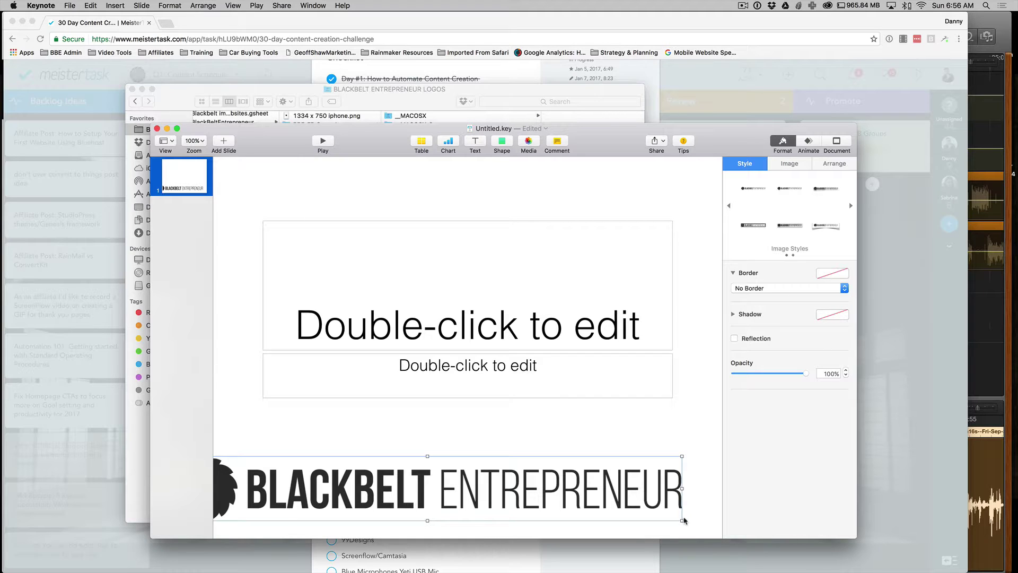
Step: Shrink the logo to less than half the subtitle placeholder's width and centre it near the slide's bottom edge
{"action": "left_click_drag", "start_coordinate": [682, 520], "coordinate": [548, 483]}
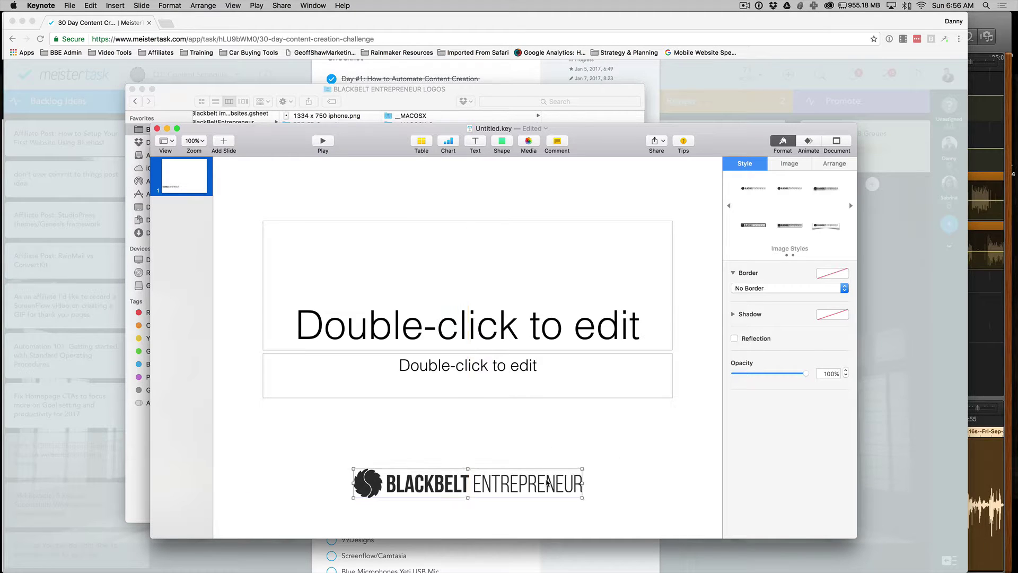
{"action": "left_click_drag", "start_coordinate": [353, 496], "coordinate": [404, 491]}
{"action": "left_click_drag", "start_coordinate": [479, 482], "coordinate": [453, 506]}
{"action": "left_click", "coordinate": [493, 444]}
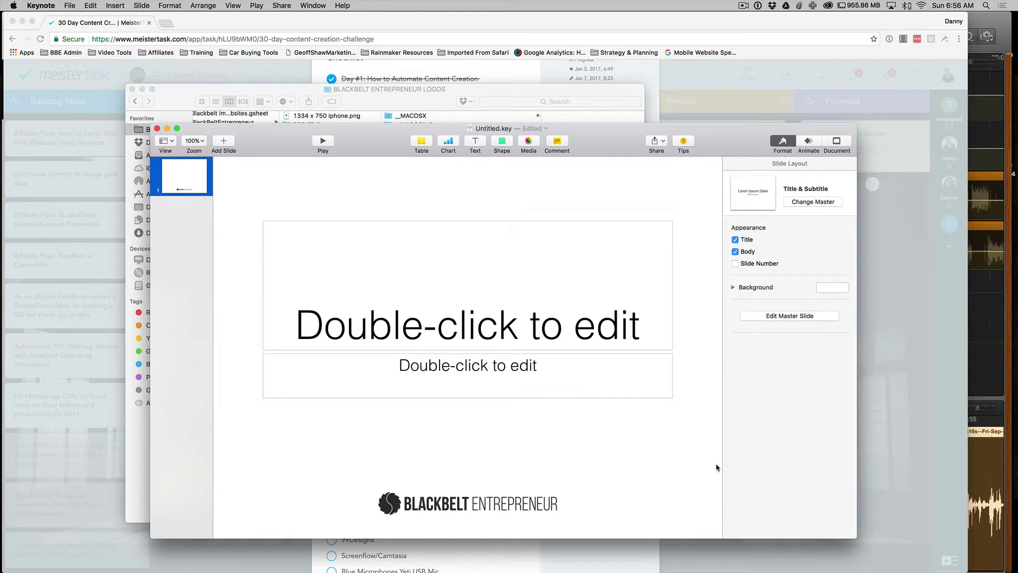
Step: Duplicate the logo slide and enter "Awesome Training" as the title of the duplicate
{"action": "right_click", "coordinate": [188, 177]}
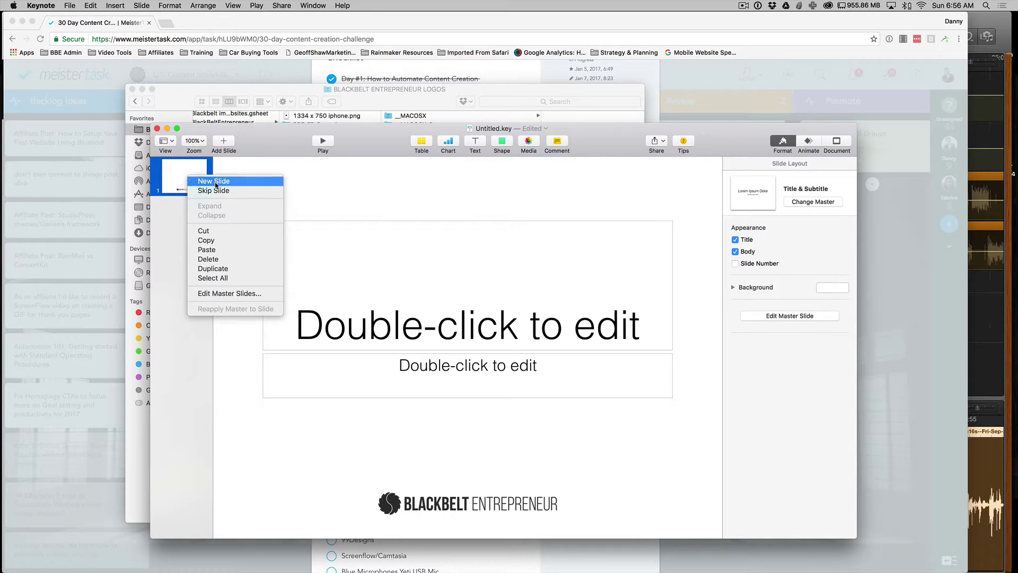
{"action": "left_click", "coordinate": [214, 268]}
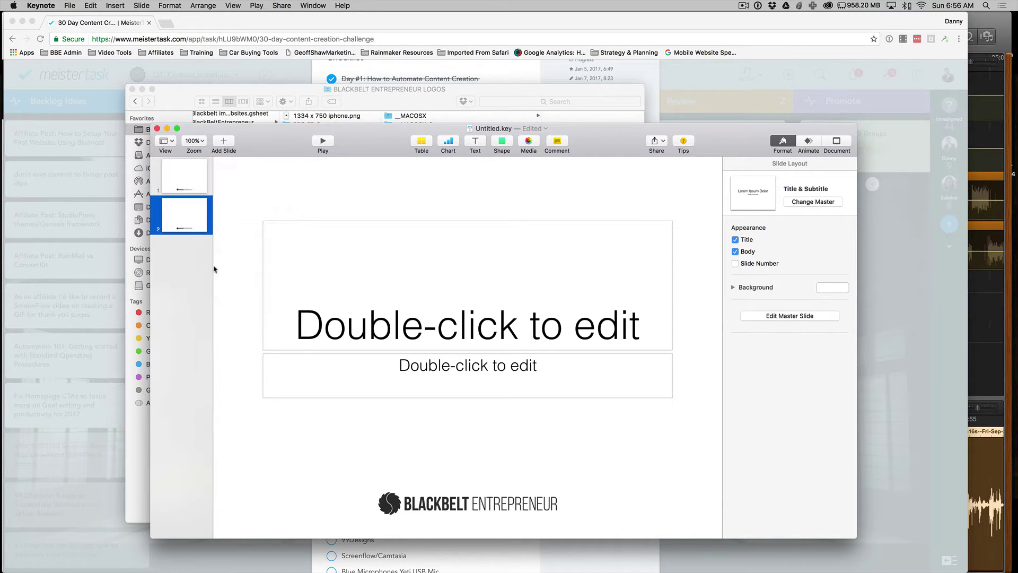
{"action": "double_click", "coordinate": [394, 338]}
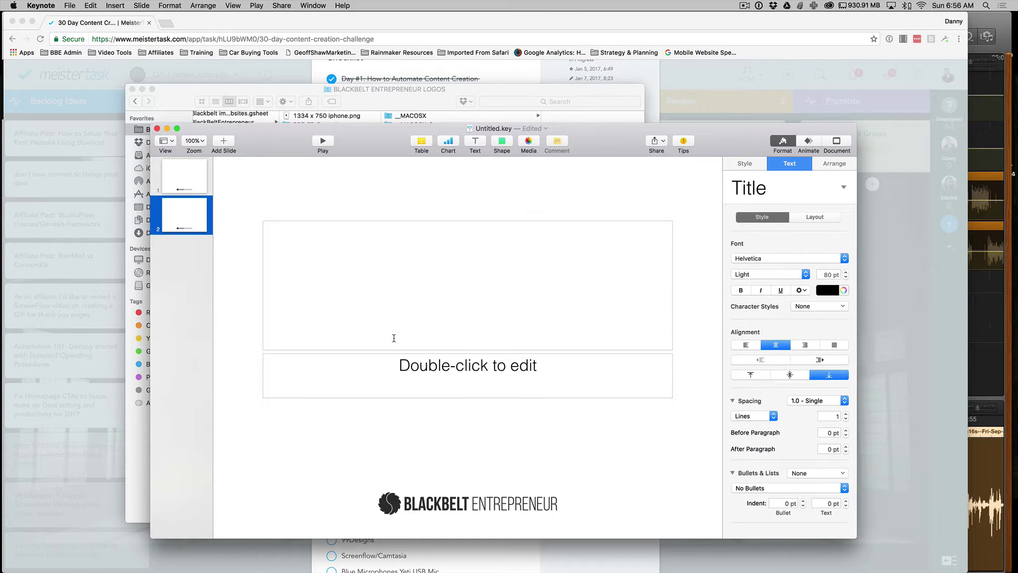
{"action": "type", "text": "Awesome"}
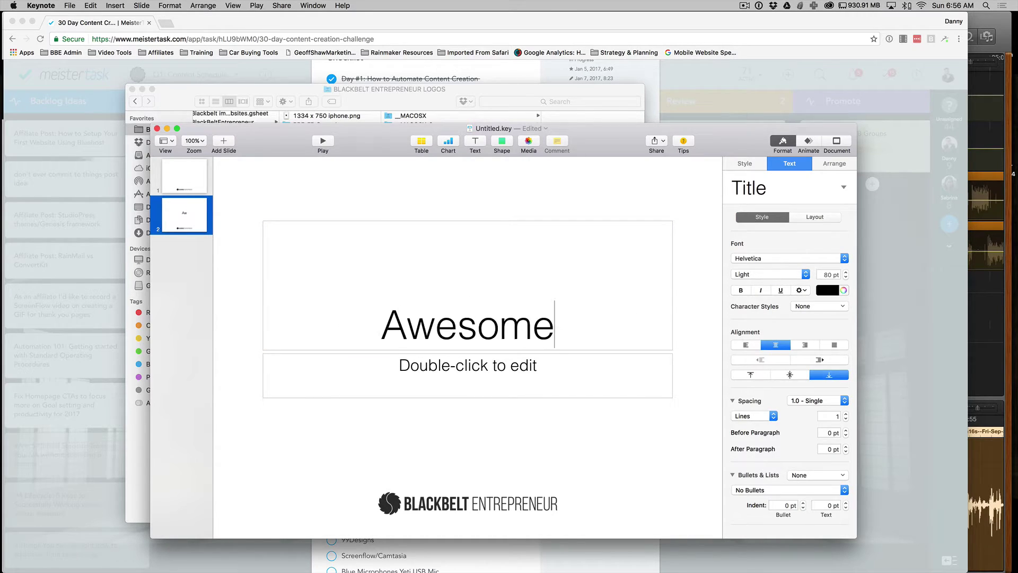
{"action": "type", "text": " Training"}
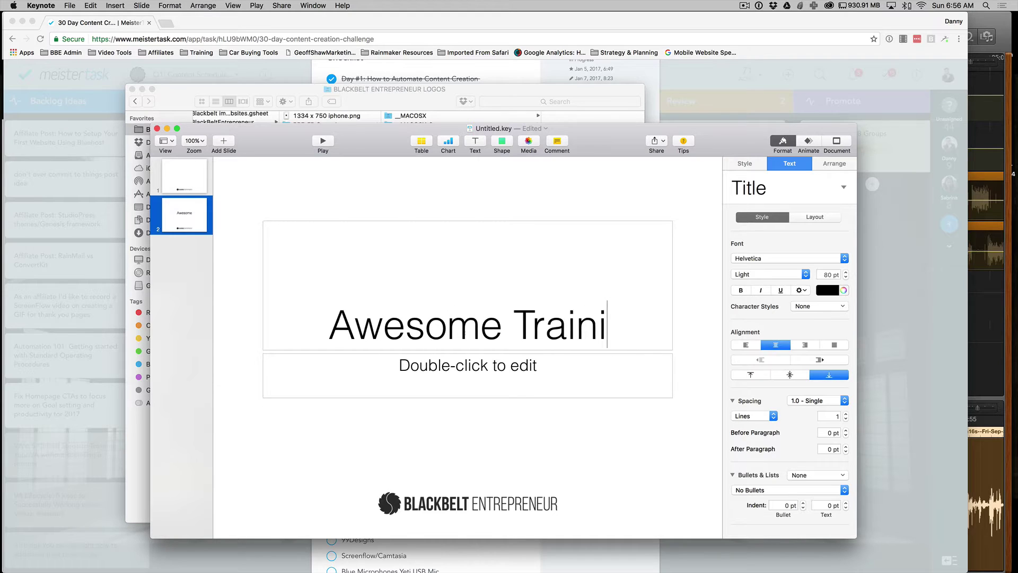
{"action": "left_click", "coordinate": [443, 386]}
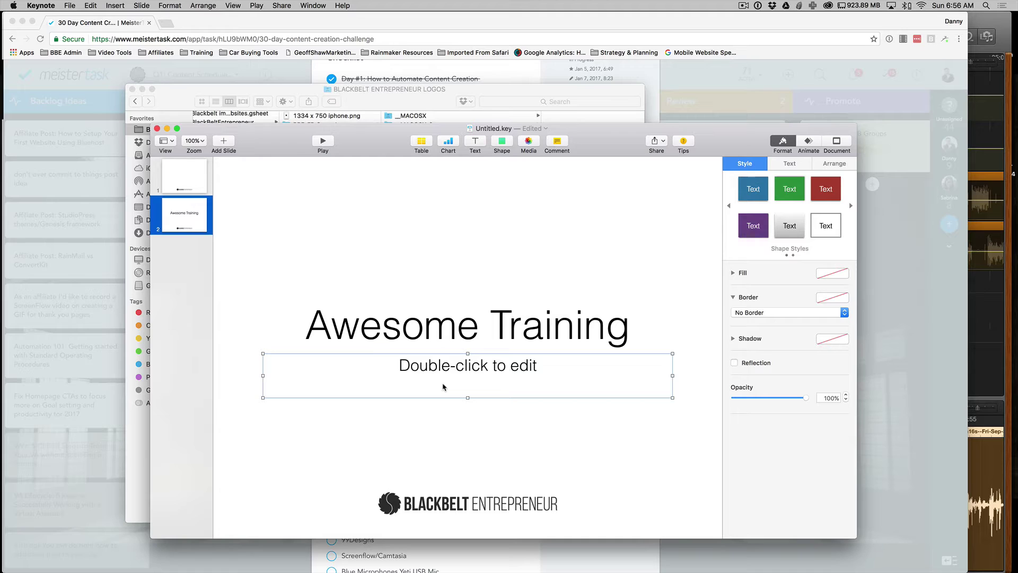